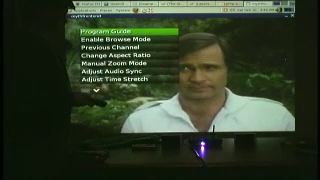
# Step: In the program guide, move up past Top 25 Countdown to NASCAR Live on channel 48
pyautogui.press('Return')
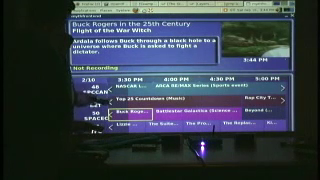
pyautogui.press('Up')
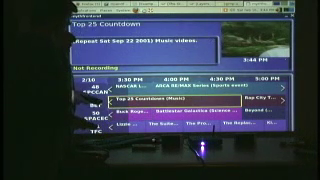
pyautogui.press('Up')
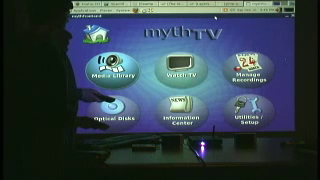
# Step: Enter Media Library, review the NASCAR Live and Buck Rogers recordings list, then leave it
pyautogui.press('Return')
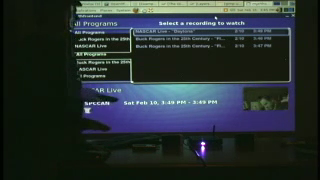
pyautogui.press('Escape')
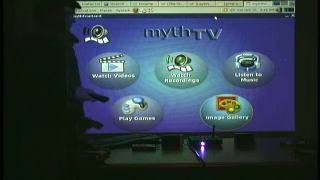
pyautogui.press('Return')
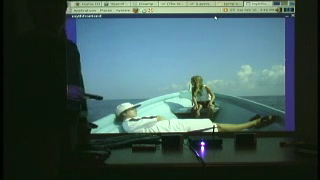
pyautogui.press('Escape')
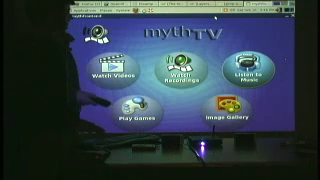
# Step: Start music playback, skip ahead to 'booty luv boogie 2 nite', then exit the player
pyautogui.press('Return')
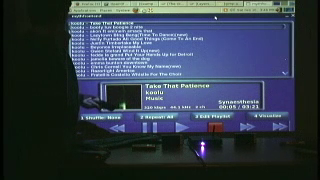
pyautogui.press('Down')
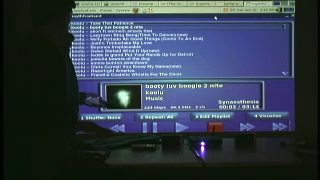
pyautogui.press('Escape')
pyautogui.press('Escape')
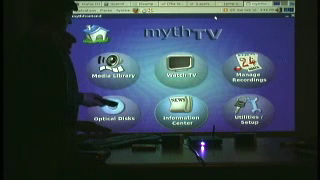
# Step: Open Information Center > Weather to show Toronto's current conditions
pyautogui.press('Return')
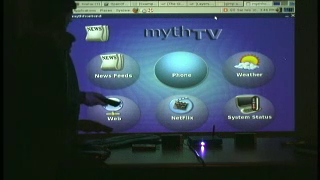
pyautogui.press('Right')
pyautogui.press('Return')
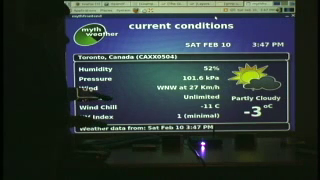
# Step: Page through Toronto's extended forecast, today's forecast and doppler radar, then leave weather
pyautogui.press('Right')
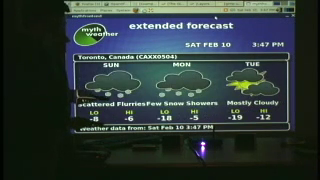
pyautogui.press('Right')
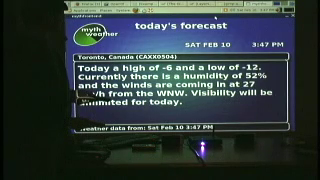
pyautogui.press('Right')
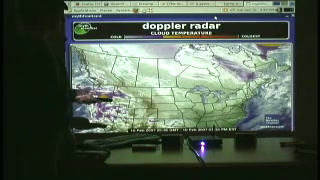
pyautogui.press('Escape')
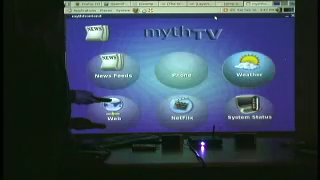
# Step: Open BBC News headlines and move past the 'Doomsday' vault story to Branson's $25m climate bid
pyautogui.press('Right')
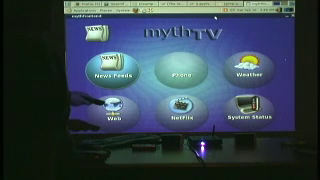
pyautogui.press('Return')
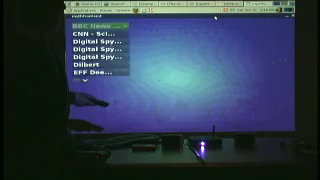
pyautogui.press('Right')
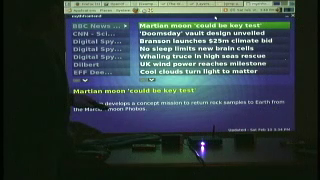
pyautogui.press('Down')
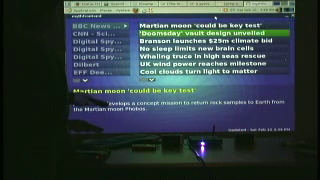
pyautogui.press('Down')
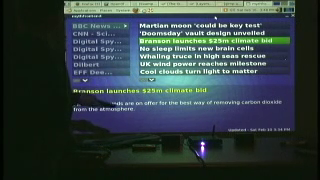
pyautogui.hotkey('alt', 'Tab')
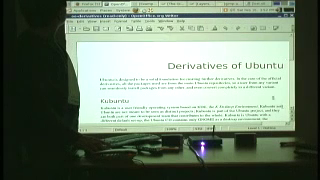
# Step: Switch to the Calc amortization spreadsheet, then to GIMP's tool windows and Ubuntu image
pyautogui.click(40, 3)
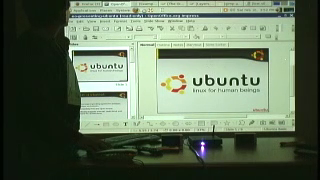
pyautogui.click(45, 3)
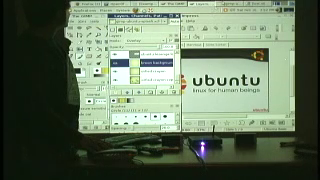
pyautogui.click(57, 3)
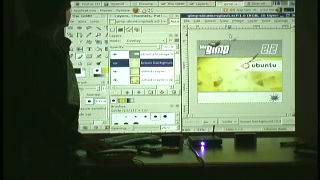
# Step: Bring the Firefox window with the Koolu Ubuntu partnership page to the front
pyautogui.click(51, 5)
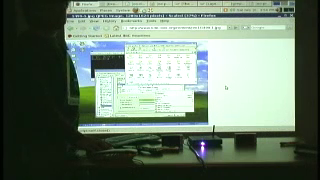